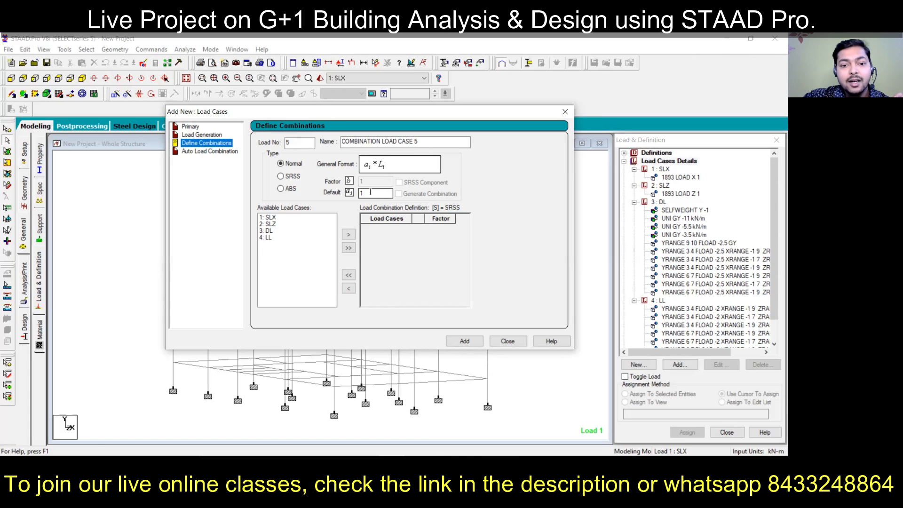
Add normal load combination 5 using load cases 3: DL and 4: LL, each with a factor of 1.5.
{"action": "left_click", "coordinate": [369, 192]}
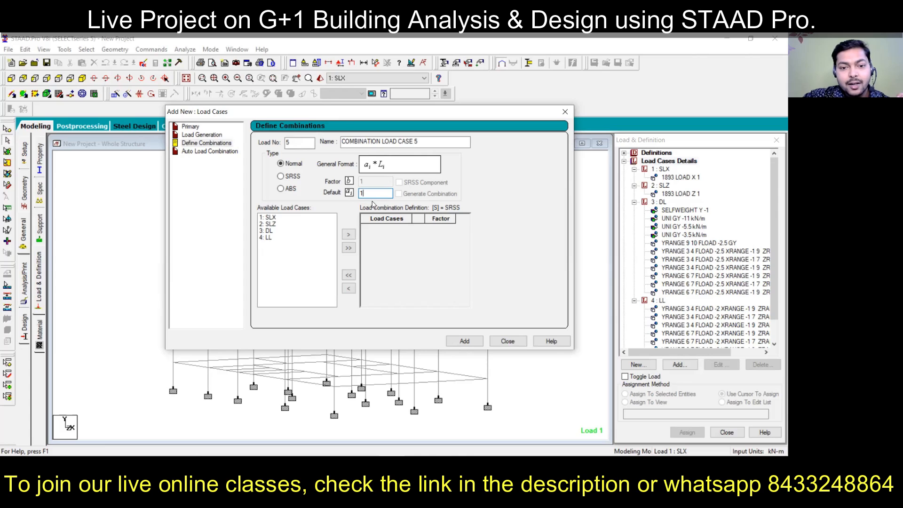
{"action": "type", "text": ".5"}
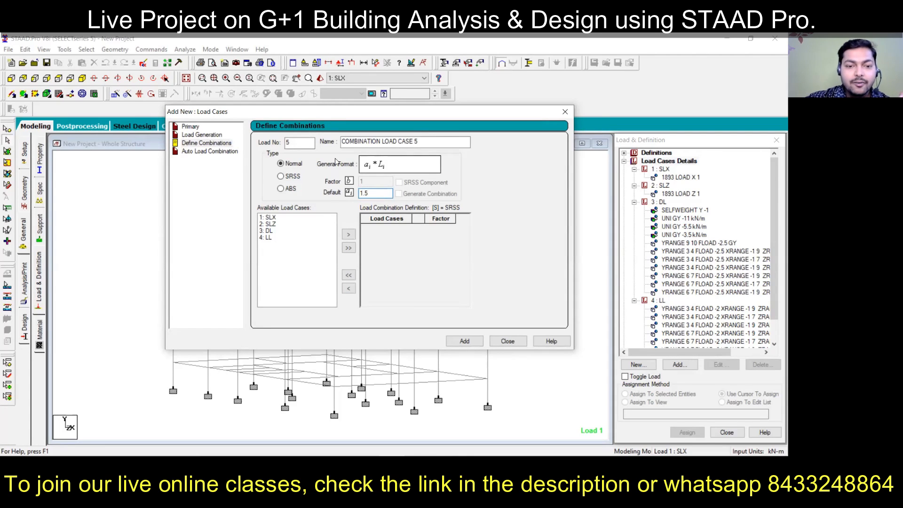
{"action": "left_click", "coordinate": [267, 233]}
{"action": "double_click", "coordinate": [267, 231]}
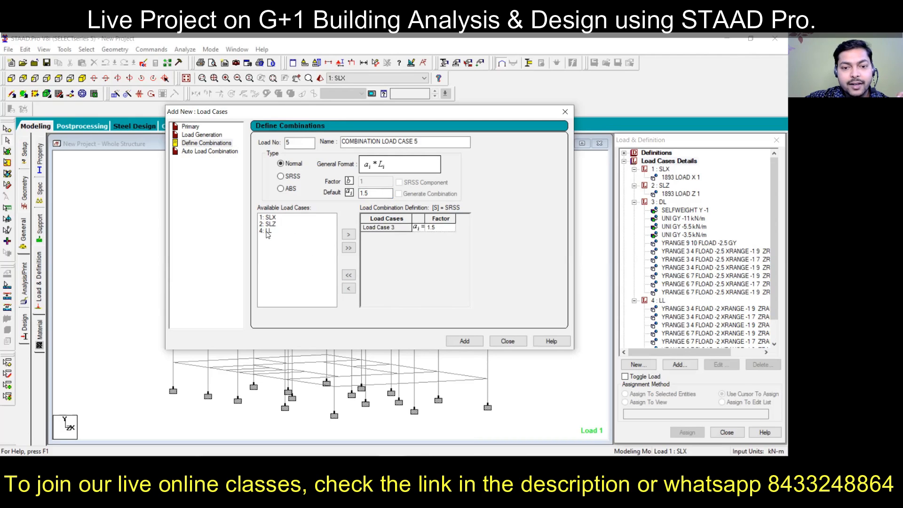
{"action": "double_click", "coordinate": [267, 232]}
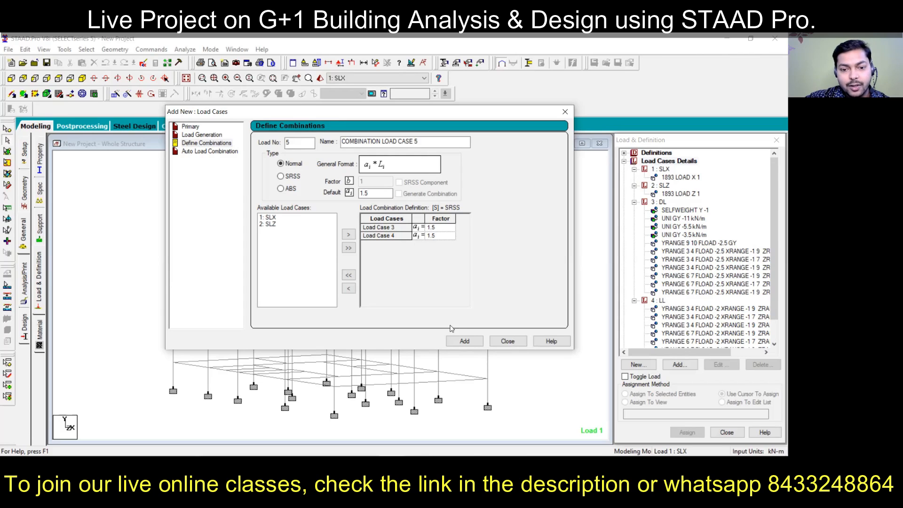
{"action": "left_click", "coordinate": [463, 342]}
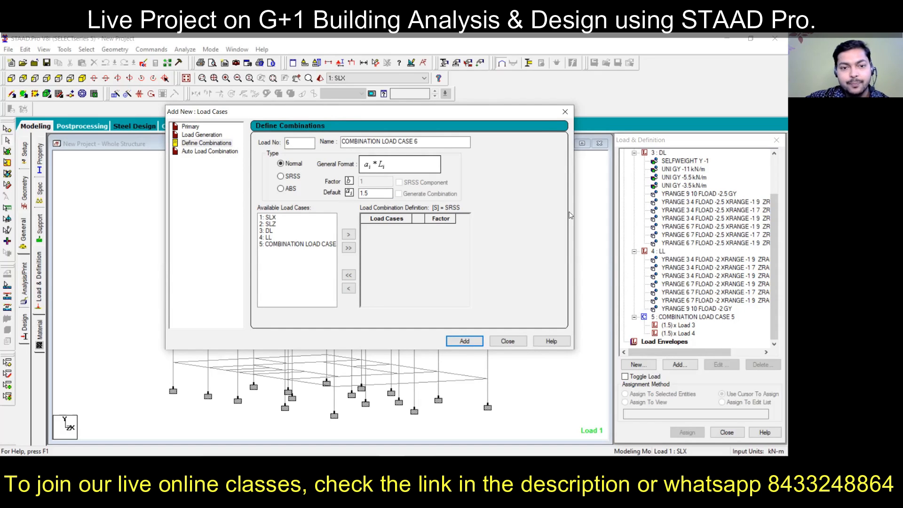
{"action": "left_click", "coordinate": [508, 341]}
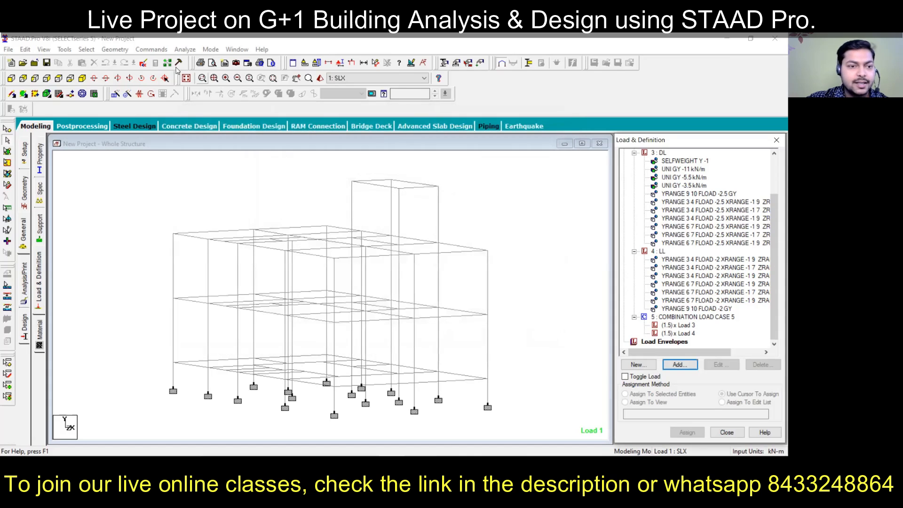
Open the model's command file in the STAAD Editor, saving the modified structure, and go to the load combination lines before FINISH.
{"action": "left_click", "coordinate": [143, 63]}
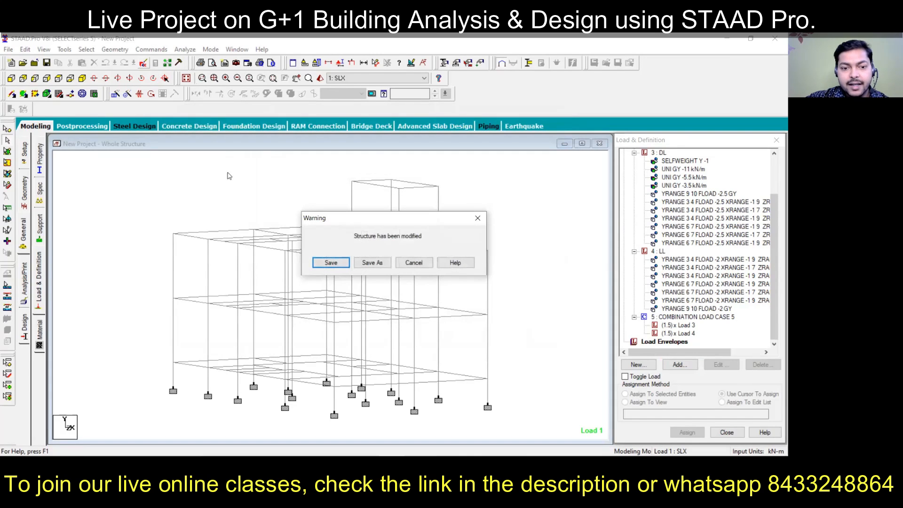
{"action": "left_click", "coordinate": [331, 263]}
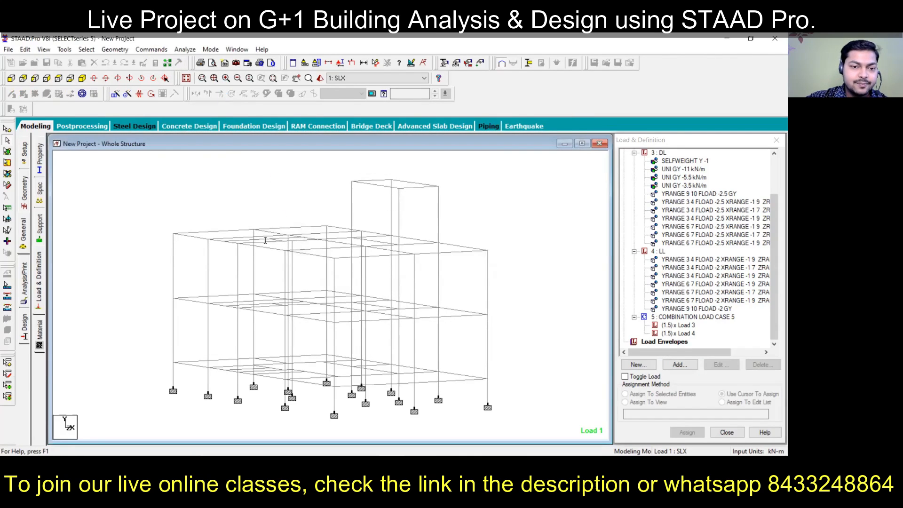
{"action": "scroll", "coordinate": [173, 188], "scroll_direction": "down", "scroll_amount": 20}
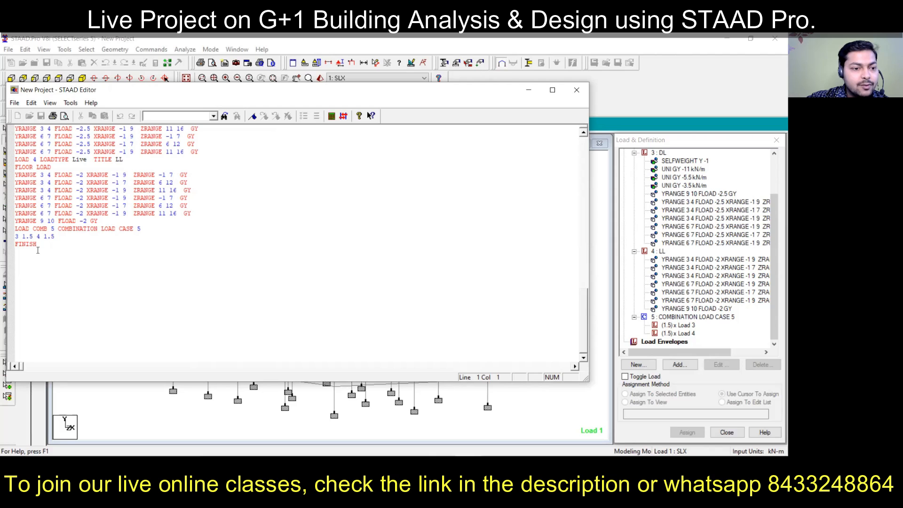
Switch to the Load Combination document in Word, place its window beside the editor, and copy the LOAD COMB 5 to 13 definitions.
{"action": "left_click", "coordinate": [425, 464]}
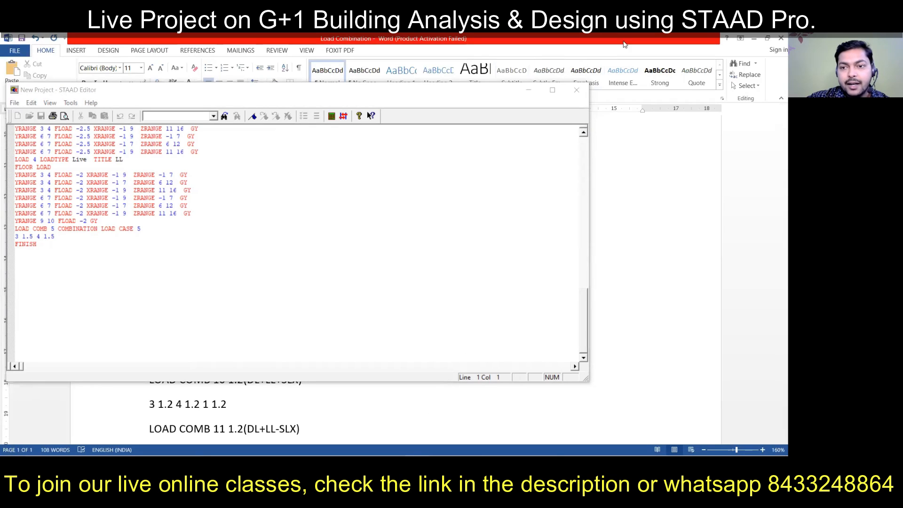
{"action": "left_click", "coordinate": [768, 38]}
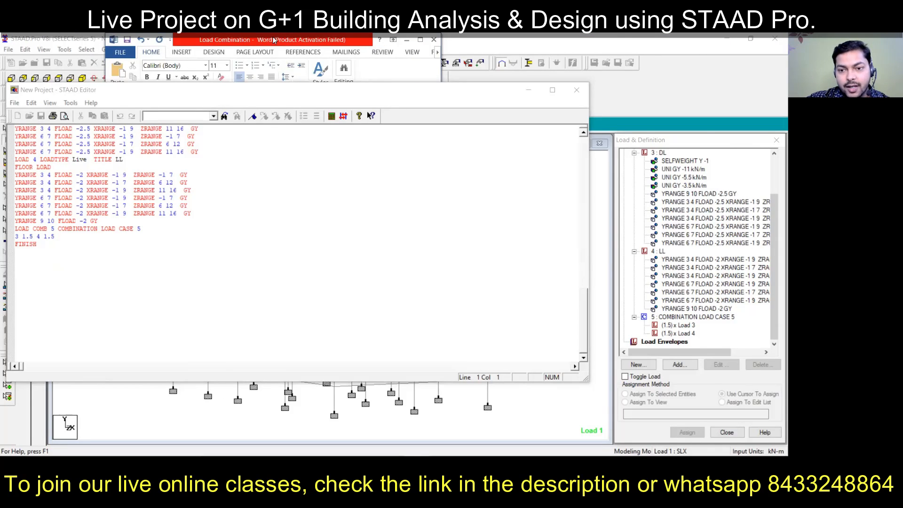
{"action": "left_click_drag", "start_coordinate": [274, 39], "coordinate": [754, 83]}
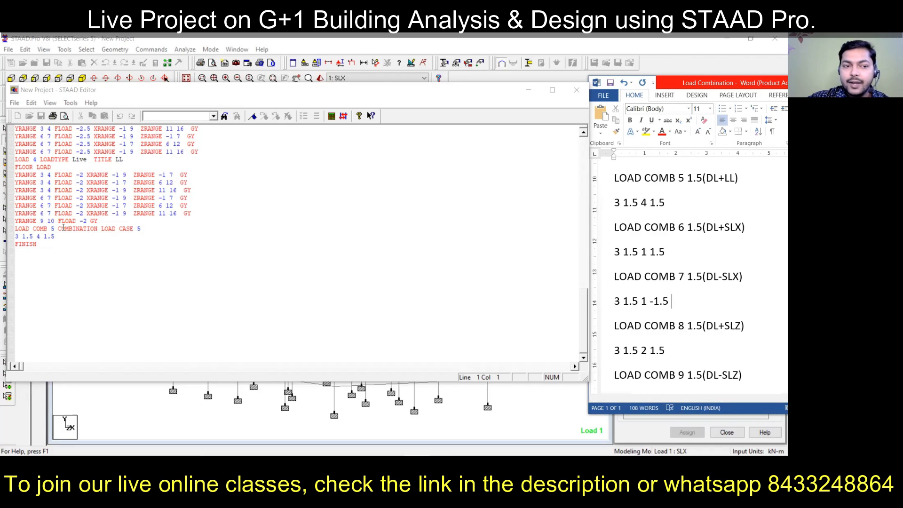
{"action": "left_click_drag", "start_coordinate": [615, 179], "coordinate": [704, 266]}
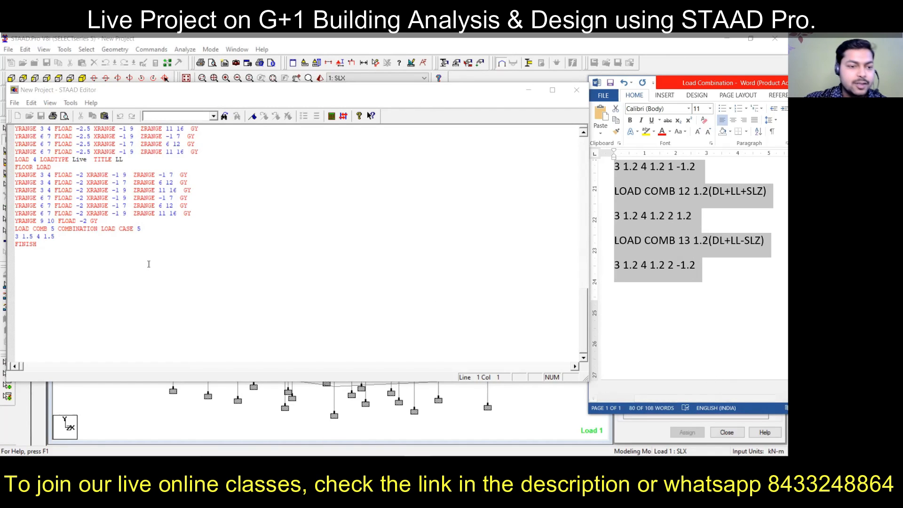
Replace the editor's two LOAD COMB 5 lines with the copied definitions for combinations 5 to 13, removing the blank line before FINISH.
{"action": "left_click", "coordinate": [136, 230]}
{"action": "left_click_drag", "start_coordinate": [61, 239], "coordinate": [11, 231]}
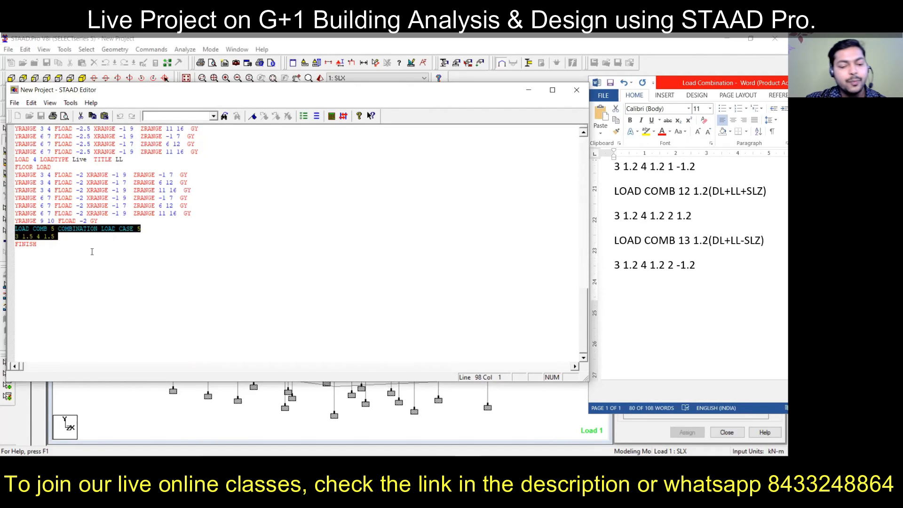
{"action": "type", "text": "LOAD COMB 5 1.5(DL+LL) 3 1.5 4 1.5 LOAD COMB 6 1.5(DL+SLX) 3 1.5 1 1.5 LOAD COMB 7 1.5(DL-SLX) 3 1.5 1 -1.5 LOAD COMB 8 1.5(DL+SLZ) 3 1.5 2 1.5 LOAD COMB 9 1.5(DL-SLZ) 3 1.5 2 -1.5 LOAD COMB 10 1.2(DL+LL+SLX) 3 1.2 4 1.2 1 1.2 LOAD COMB 11 1.2(DL+LL-SLX) 3 1.2 4 1.2 1 -1.2 LOAD COMB 12 1.2(DL+LL+SLZ) 3 1.2 4 1.2 2 1.2 LOAD COMB 13 1.2(DL+LL-SLZ) 3 1.2 4 1.2 2 -1.2"}
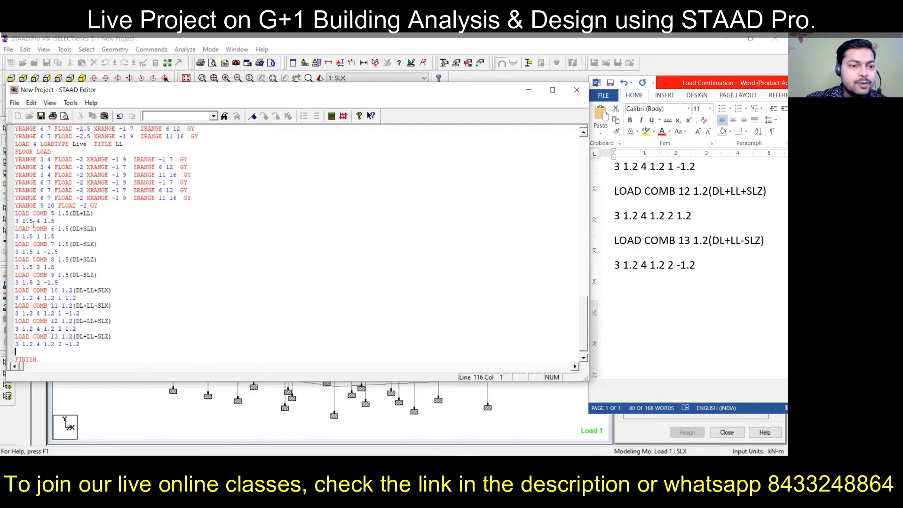
{"action": "scroll", "coordinate": [88, 250], "scroll_direction": "down", "scroll_amount": 2}
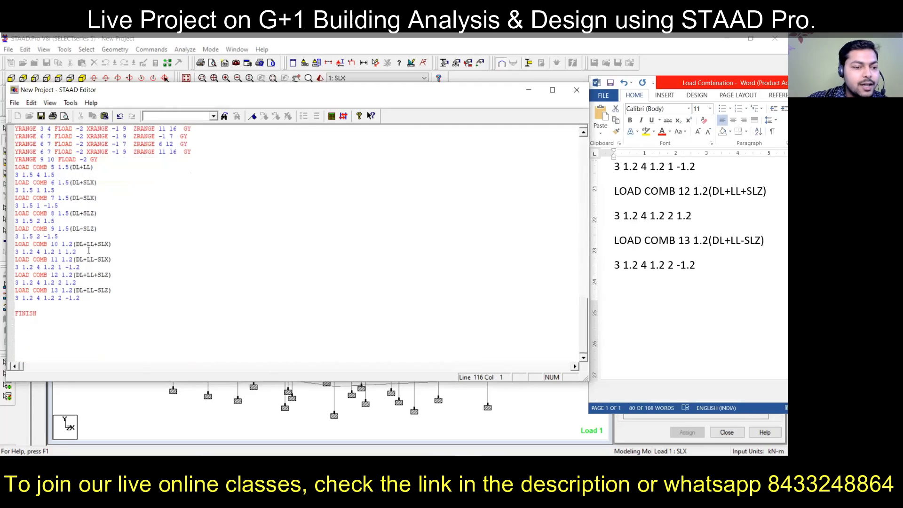
{"action": "key", "text": "BackSpace"}
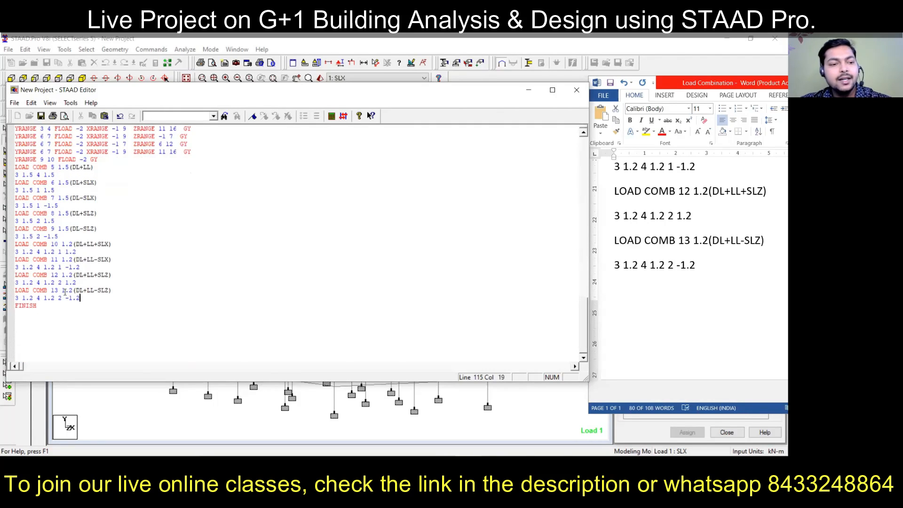
Save and close the edited command file, and minimise the Word window to uncover the load list.
{"action": "key", "text": "Up"}
{"action": "key", "text": "Up"}
{"action": "key", "text": "ctrl+s"}
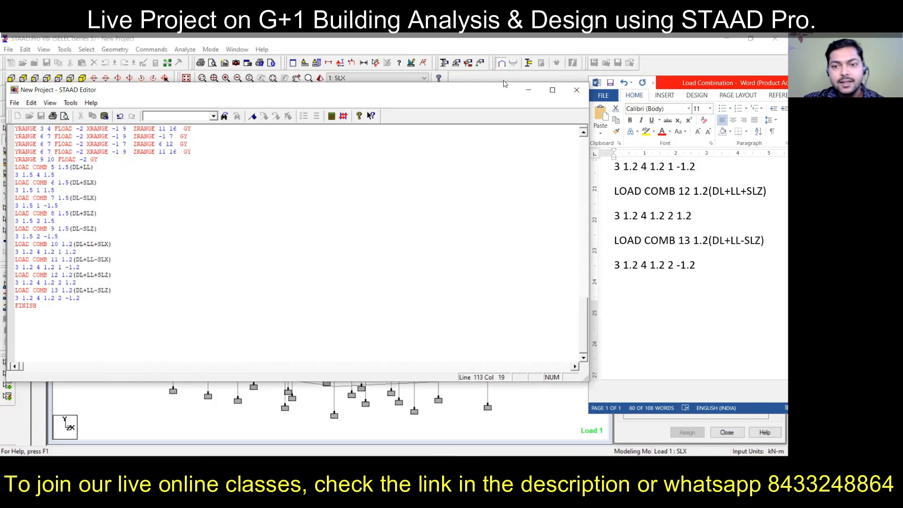
{"action": "left_click", "coordinate": [577, 90]}
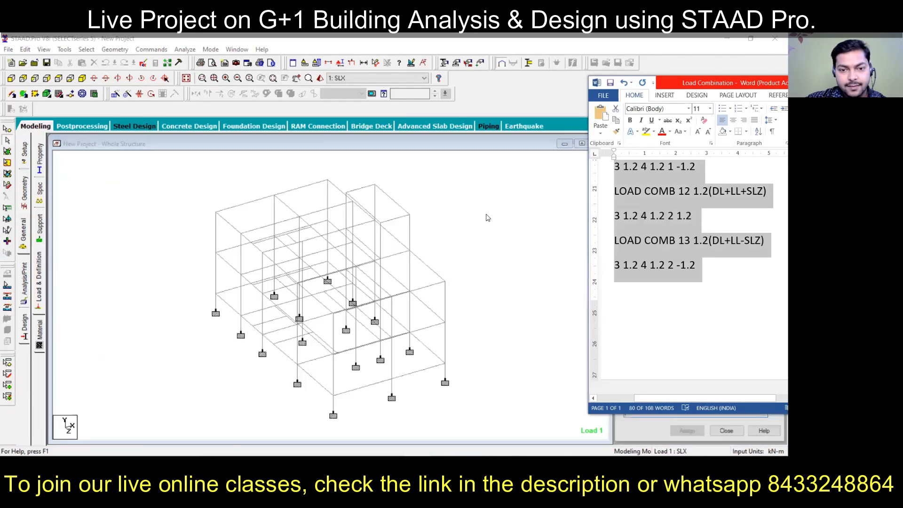
{"action": "left_click_drag", "start_coordinate": [652, 83], "coordinate": [341, 83]}
{"action": "left_click", "coordinate": [572, 83]}
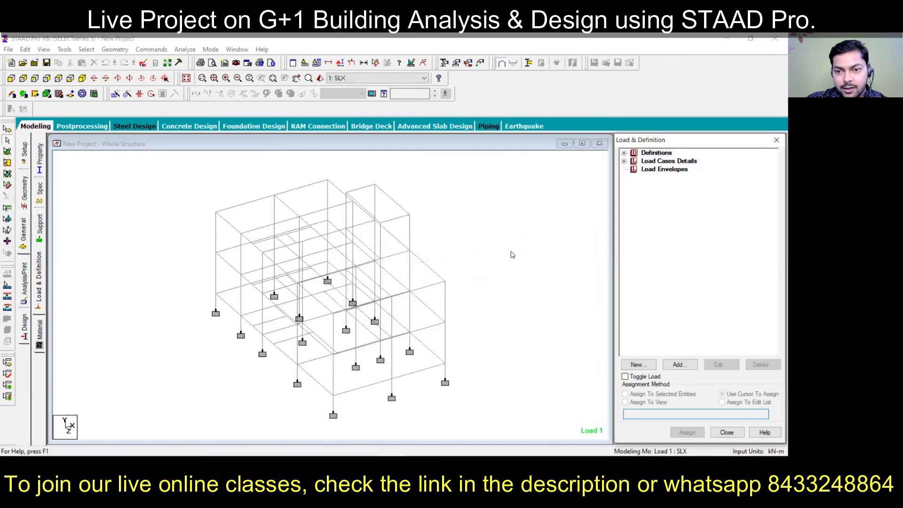
Expand the load case details and check the load cases and factors of combinations 5, 8 and 7 without changing them.
{"action": "left_click", "coordinate": [625, 161]}
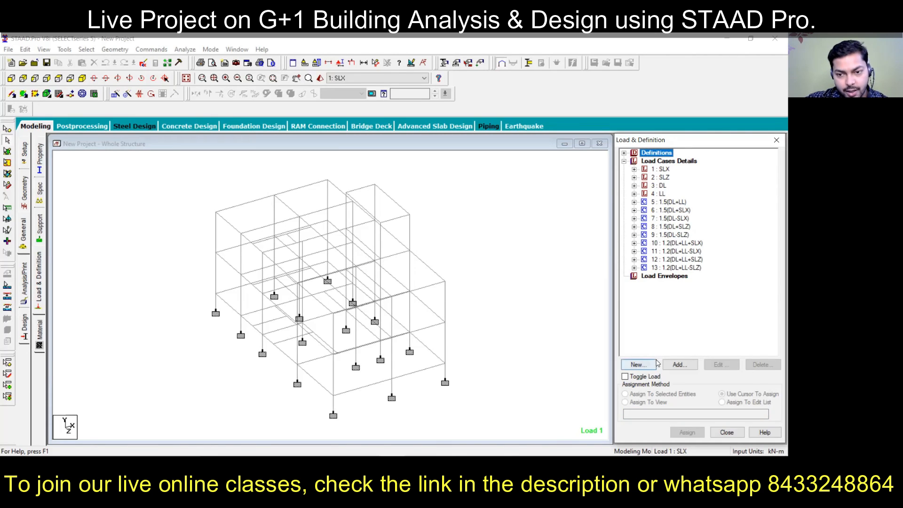
{"action": "double_click", "coordinate": [672, 203]}
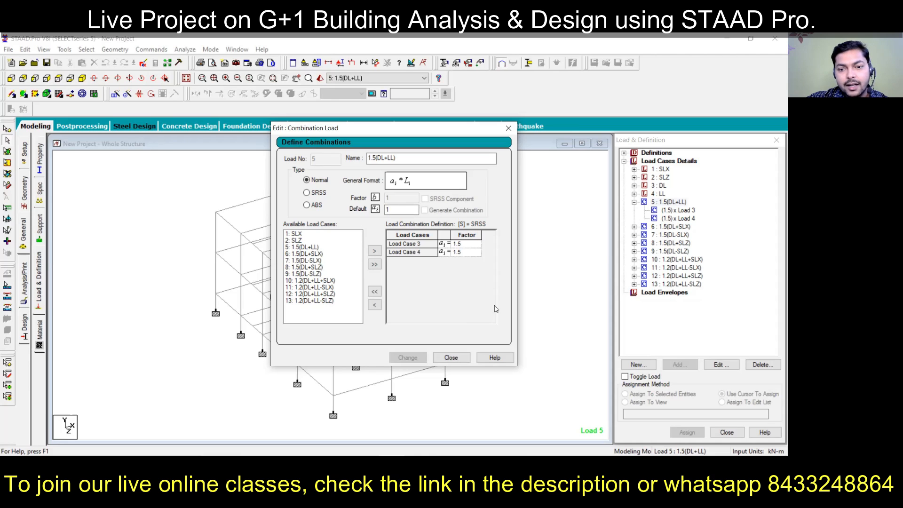
{"action": "left_click", "coordinate": [451, 357]}
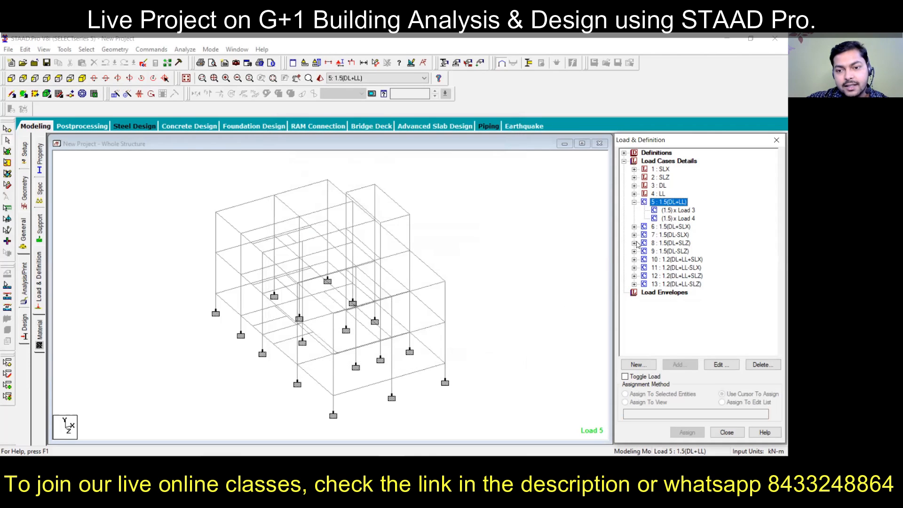
{"action": "double_click", "coordinate": [671, 244]}
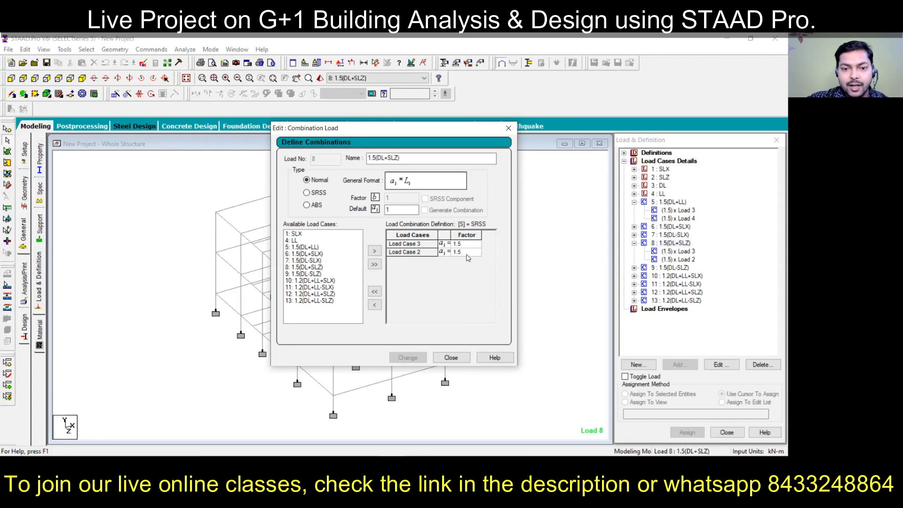
{"action": "left_click", "coordinate": [451, 358]}
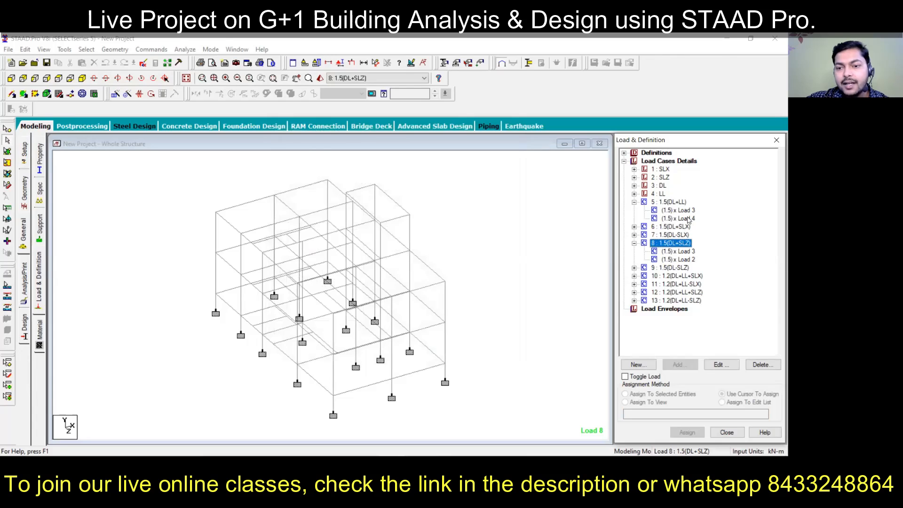
{"action": "double_click", "coordinate": [678, 236]}
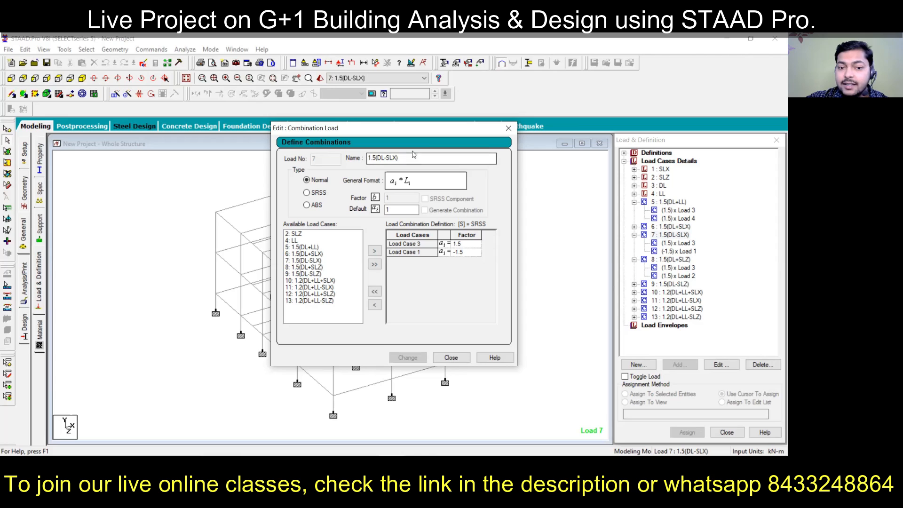
{"action": "left_click", "coordinate": [454, 357]}
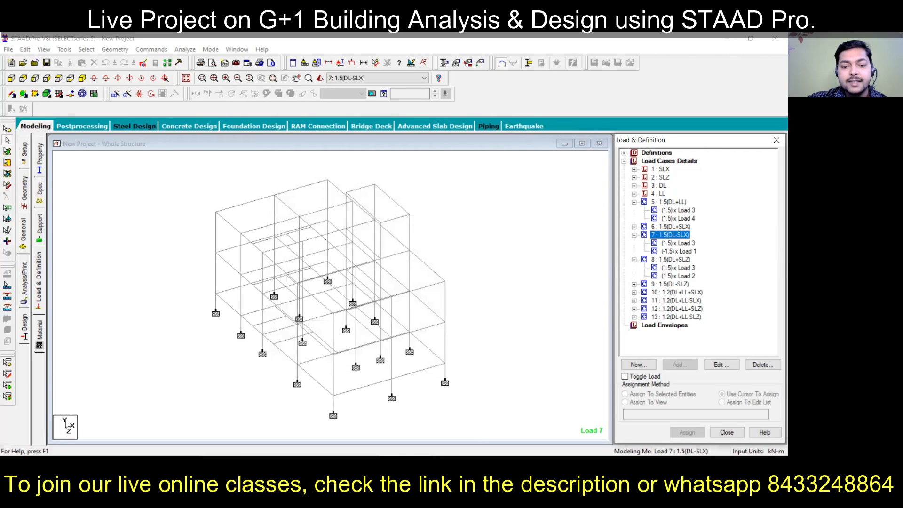
Switch back to the Load Combination document in Word and review its combination definitions.
{"action": "key", "text": "alt+Tab"}
{"action": "left_click", "coordinate": [420, 346]}
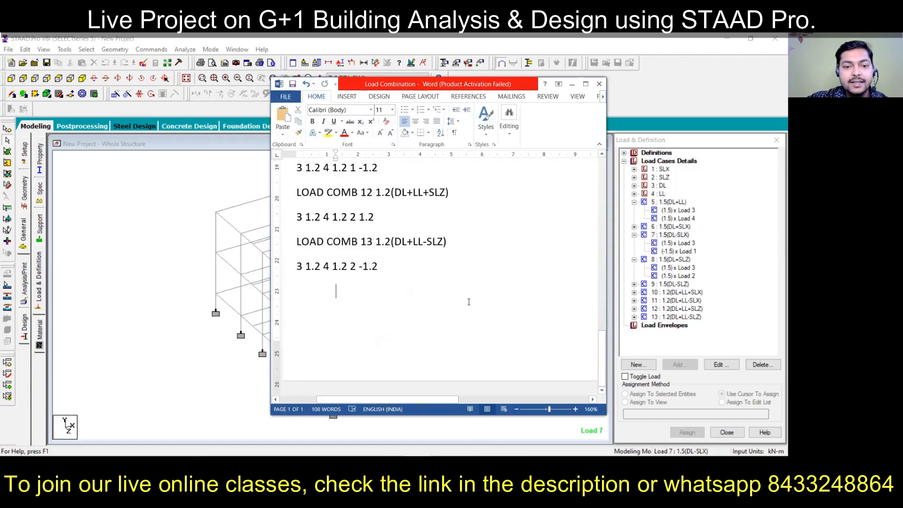
{"action": "scroll", "coordinate": [469, 302], "scroll_direction": "up", "scroll_amount": 3}
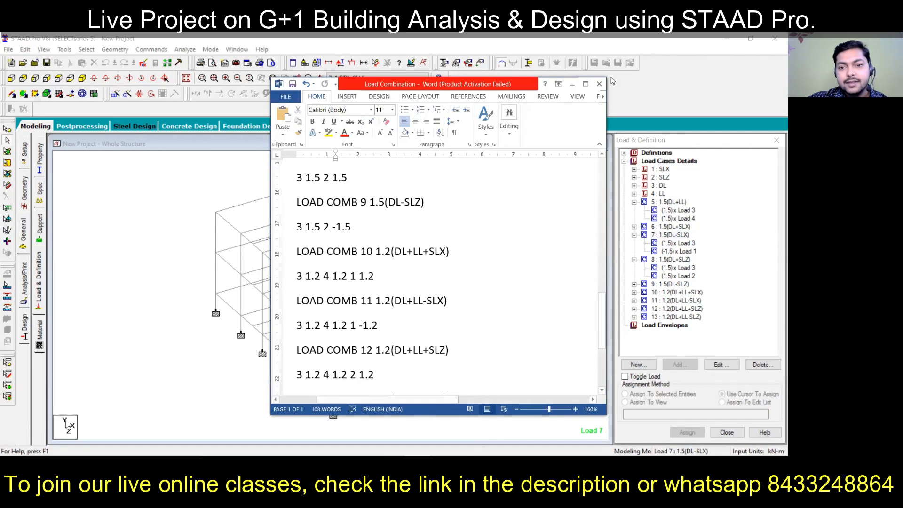